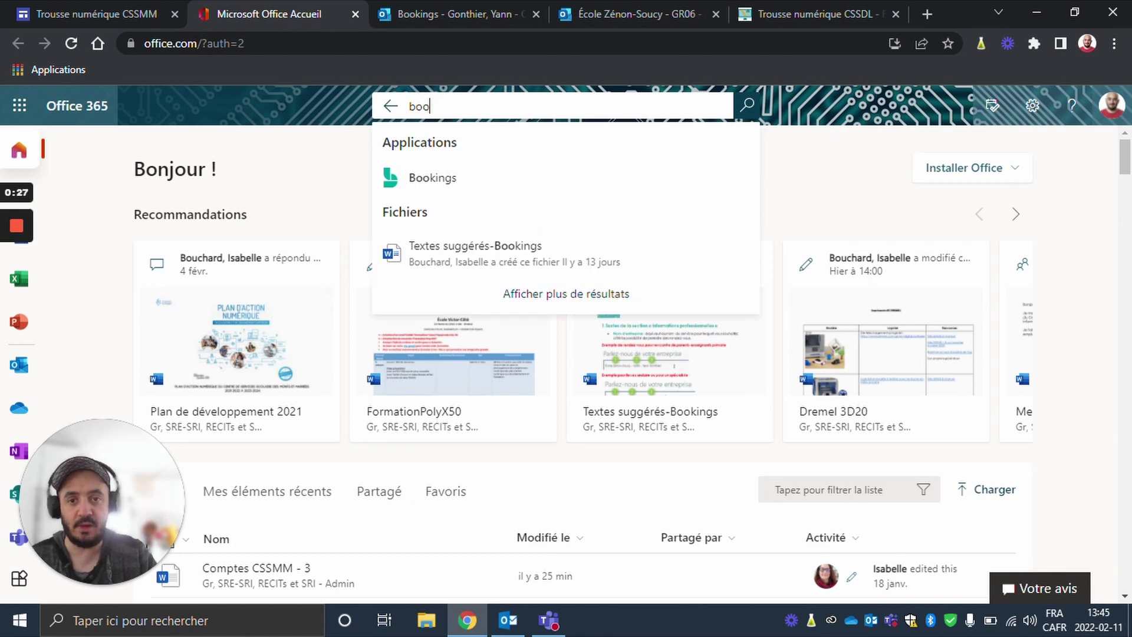
# Step: Open Bookings from the Office 365 search results
pyautogui.click(433, 179)
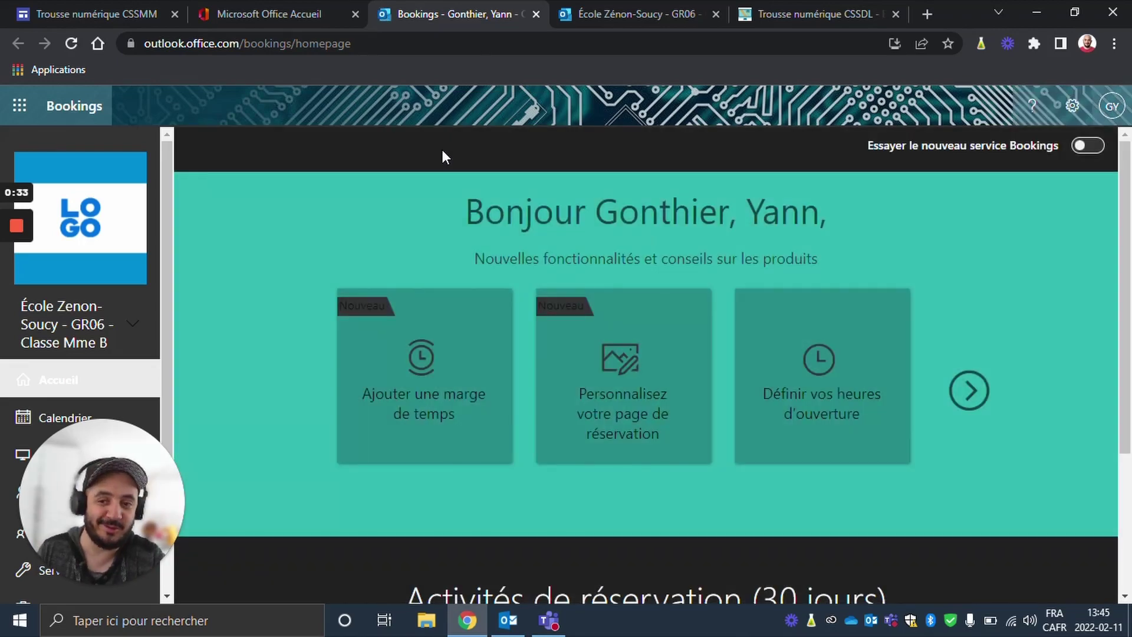
pyautogui.moveTo(139, 451); pyautogui.dragTo(1046, 440)
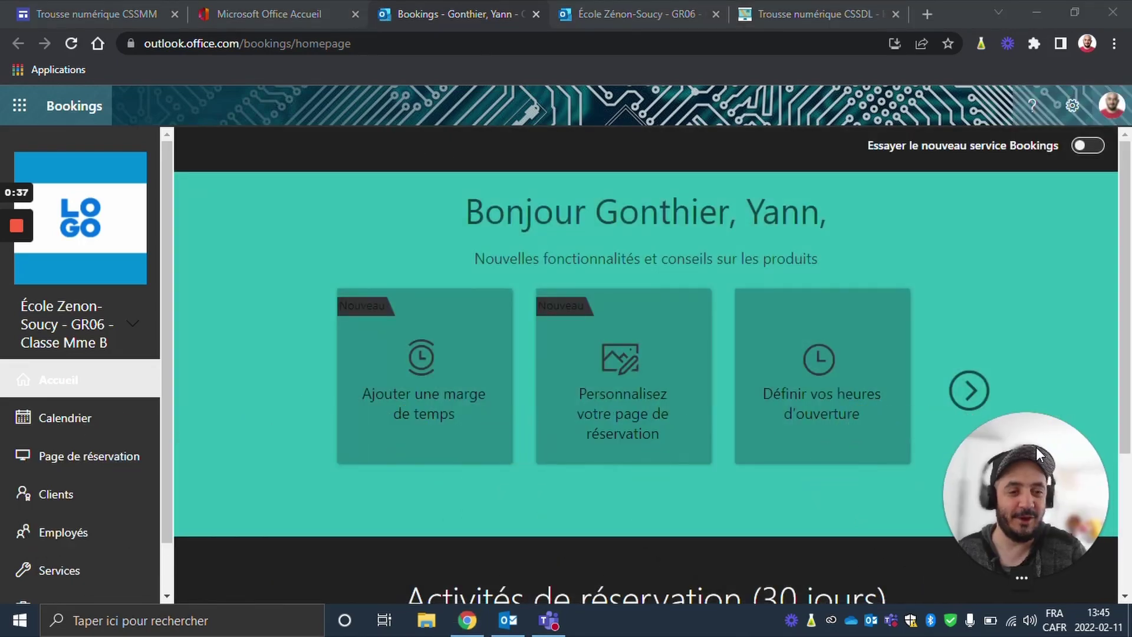
pyautogui.scroll(-2, 89, 484)
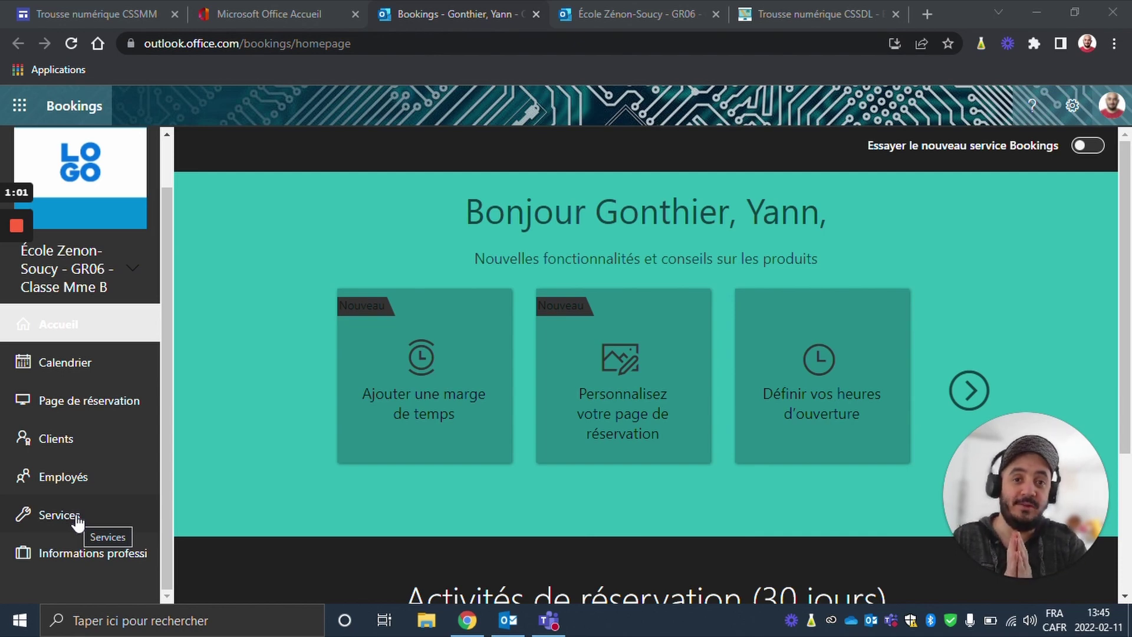
# Step: Open the administrator's details from the staff list to review the weekly availability hours
pyautogui.click(72, 477)
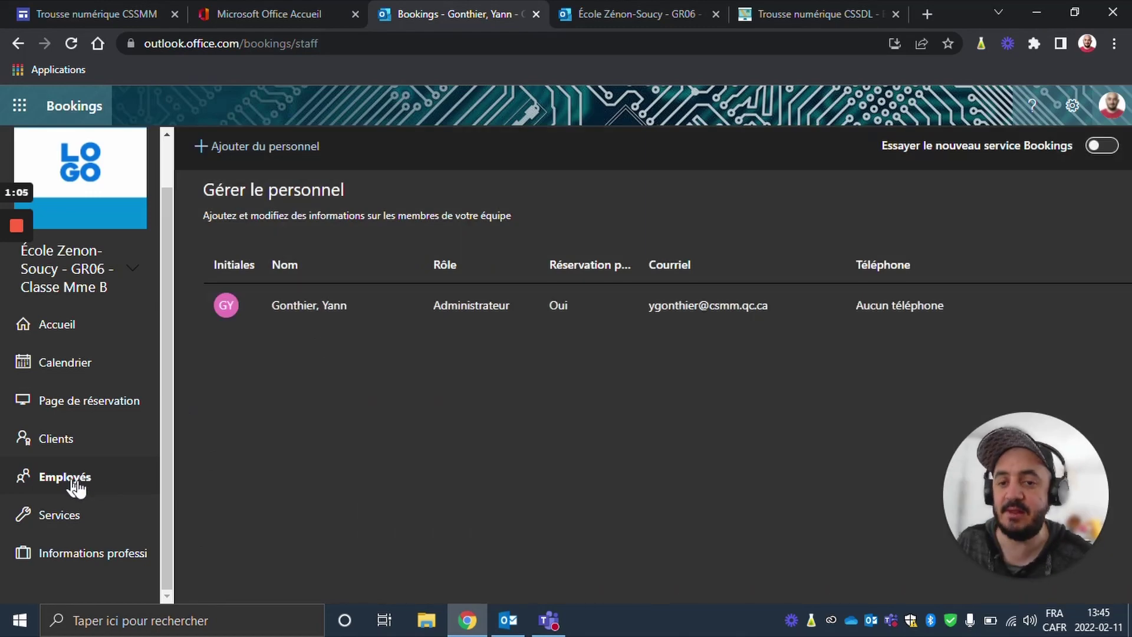
pyautogui.click(327, 311)
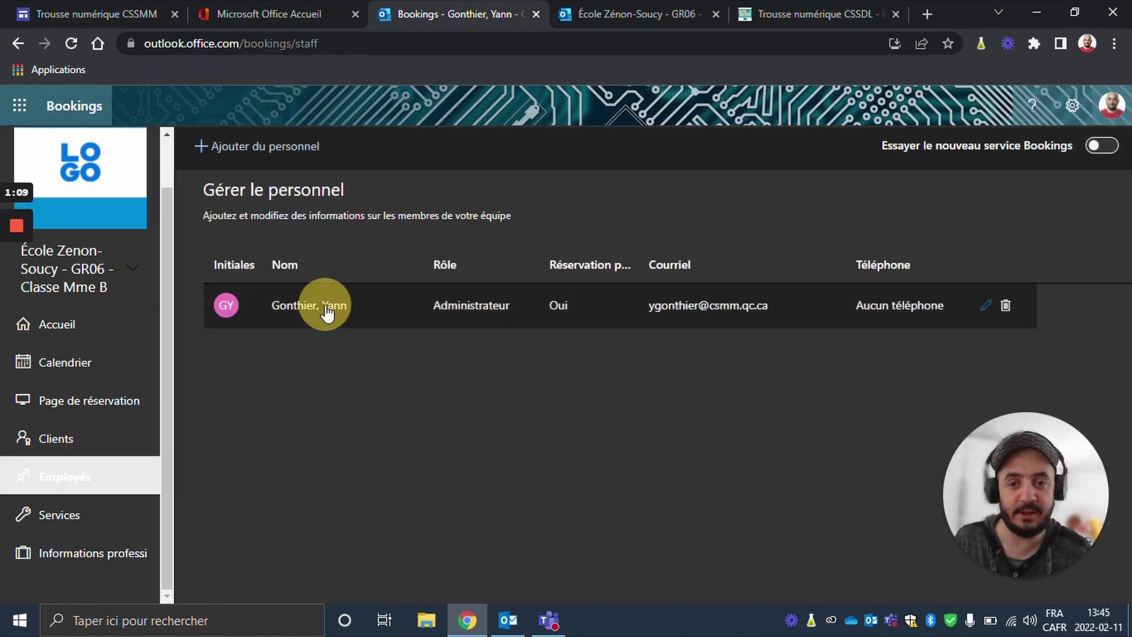
pyautogui.scroll(-3, 769, 375)
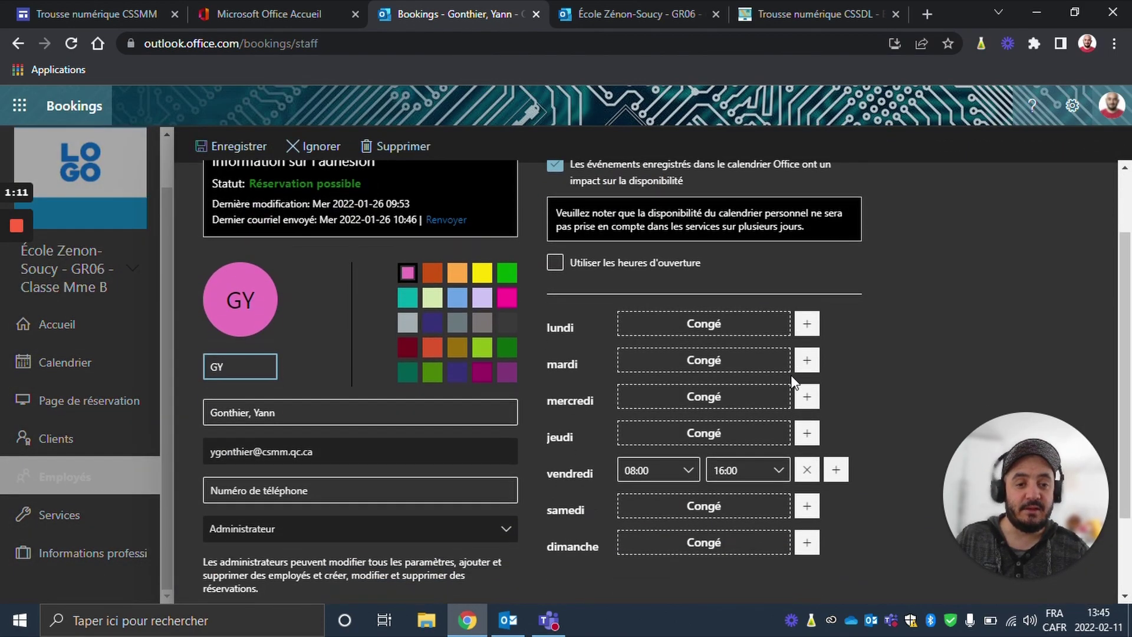
pyautogui.scroll(3, 671, 359)
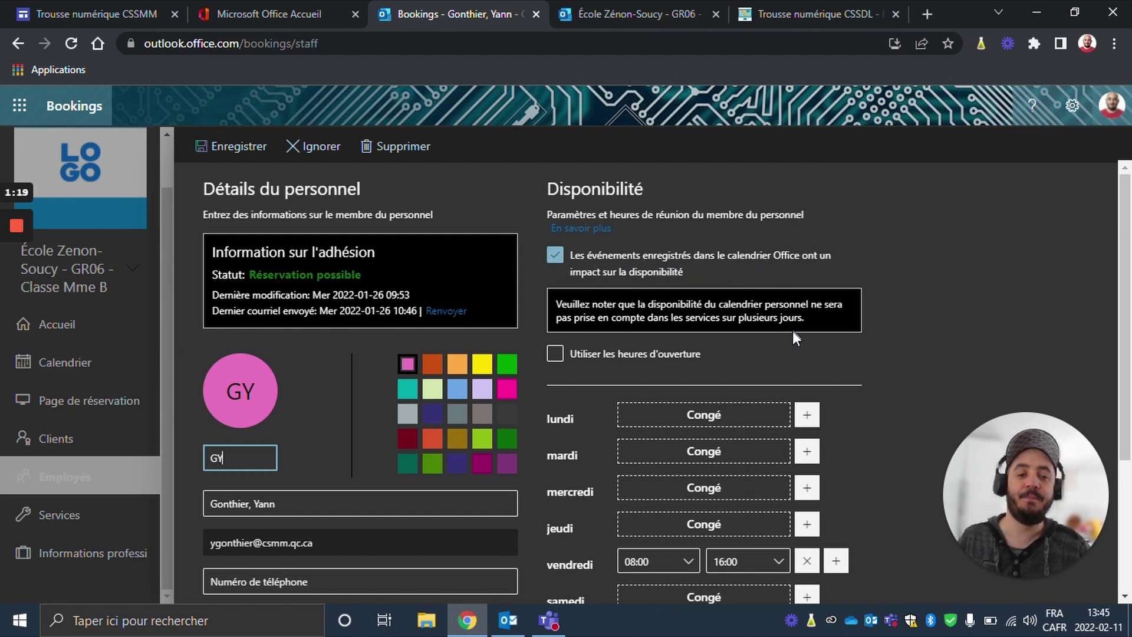
pyautogui.scroll(-1, 793, 333)
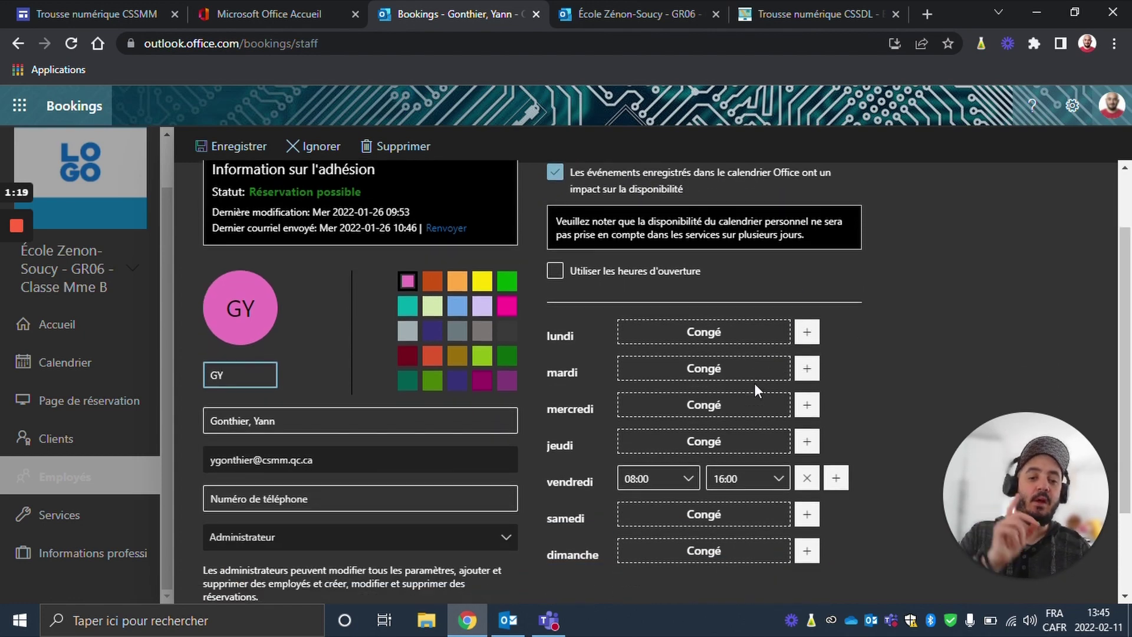
# Step: Set the staff member's Friday (vendredi) availability from 10:00 to 12:00
pyautogui.click(648, 480)
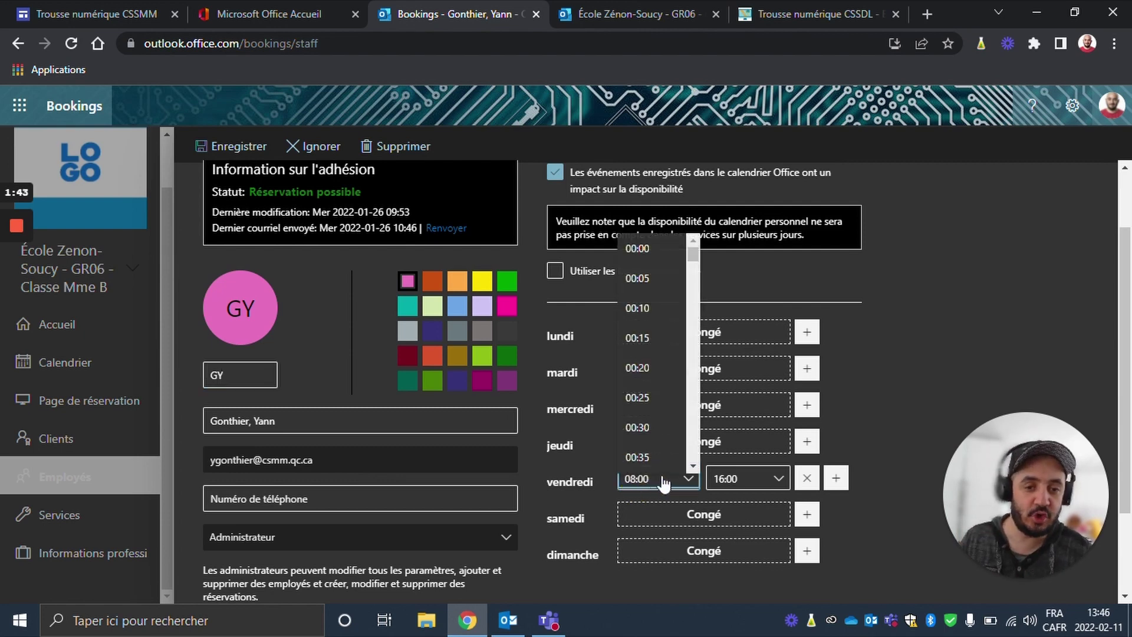
pyautogui.scroll(-12, 648, 408)
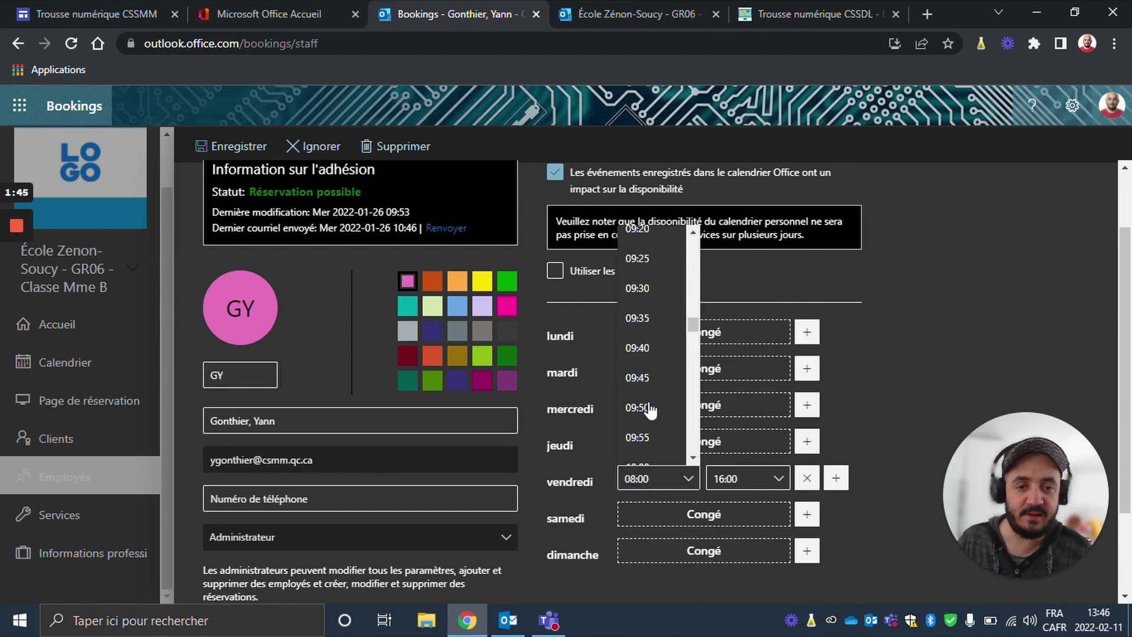
pyautogui.click(637, 301)
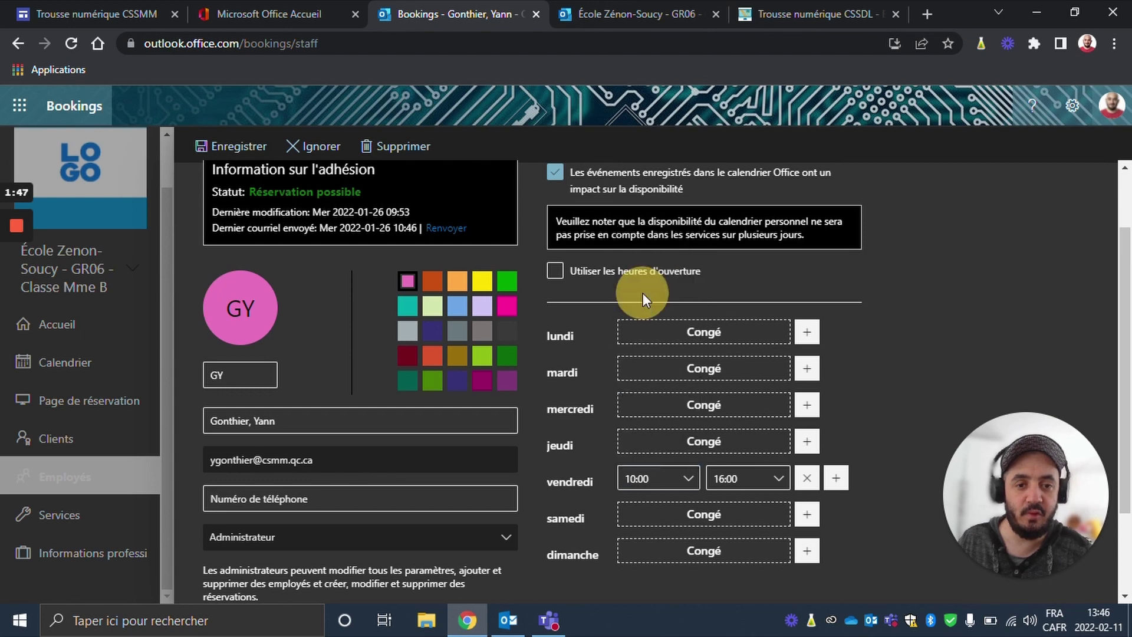
pyautogui.click(755, 479)
pyautogui.scroll(-3, 732, 392)
pyautogui.scroll(8, 734, 389)
pyautogui.scroll(15, 735, 389)
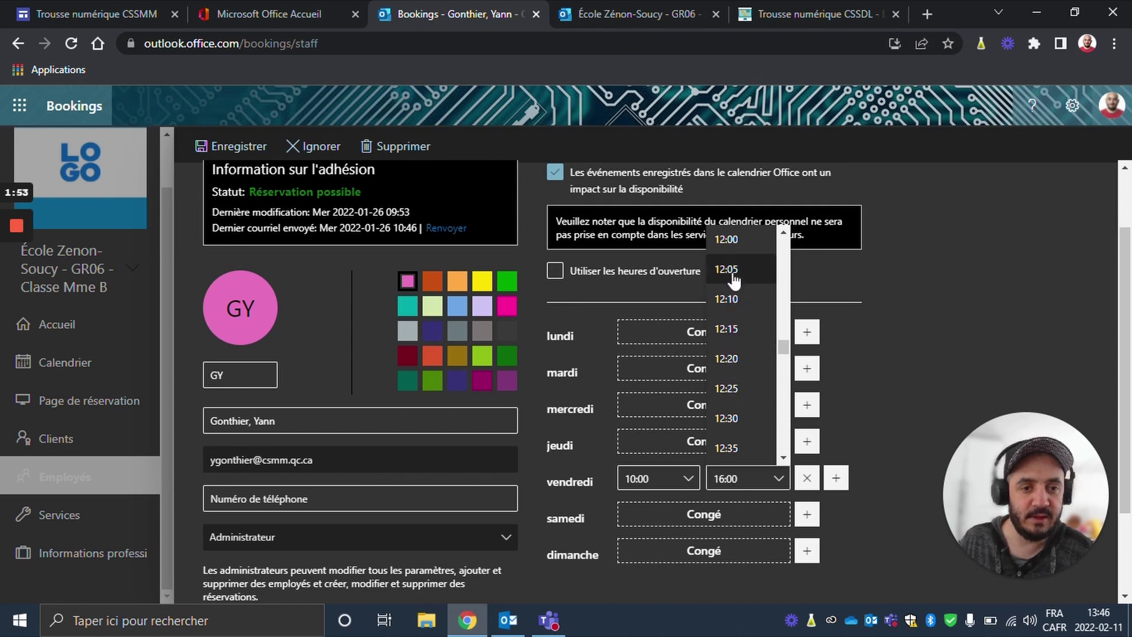
pyautogui.click(732, 241)
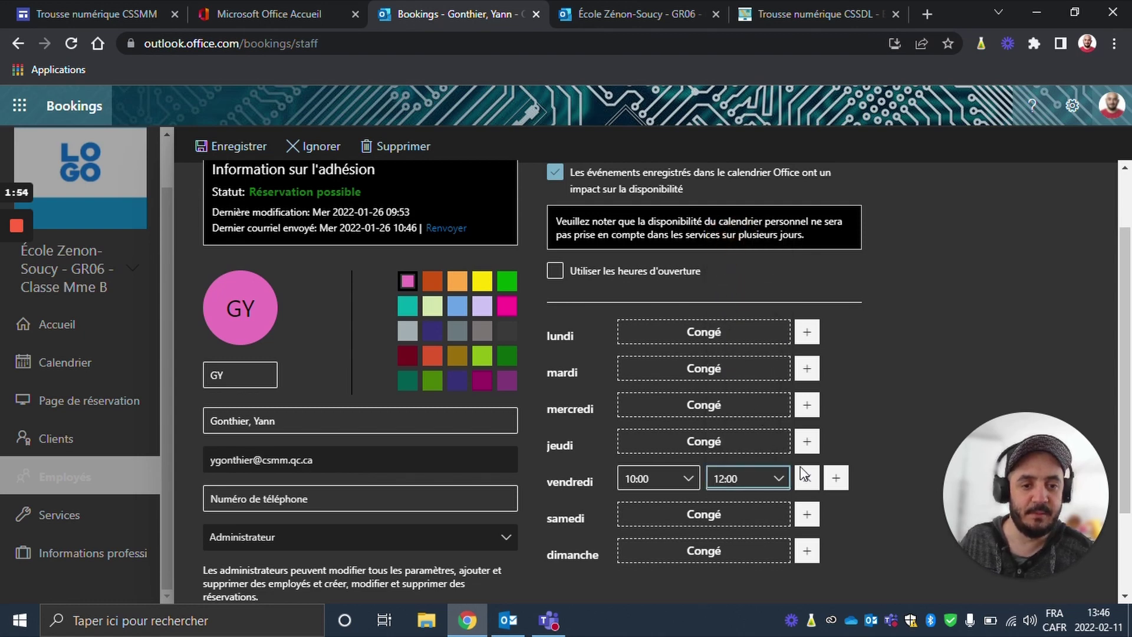
# Step: Add a second Friday availability period from 17:00 to 20:00 and save the staff member's details
pyautogui.click(839, 478)
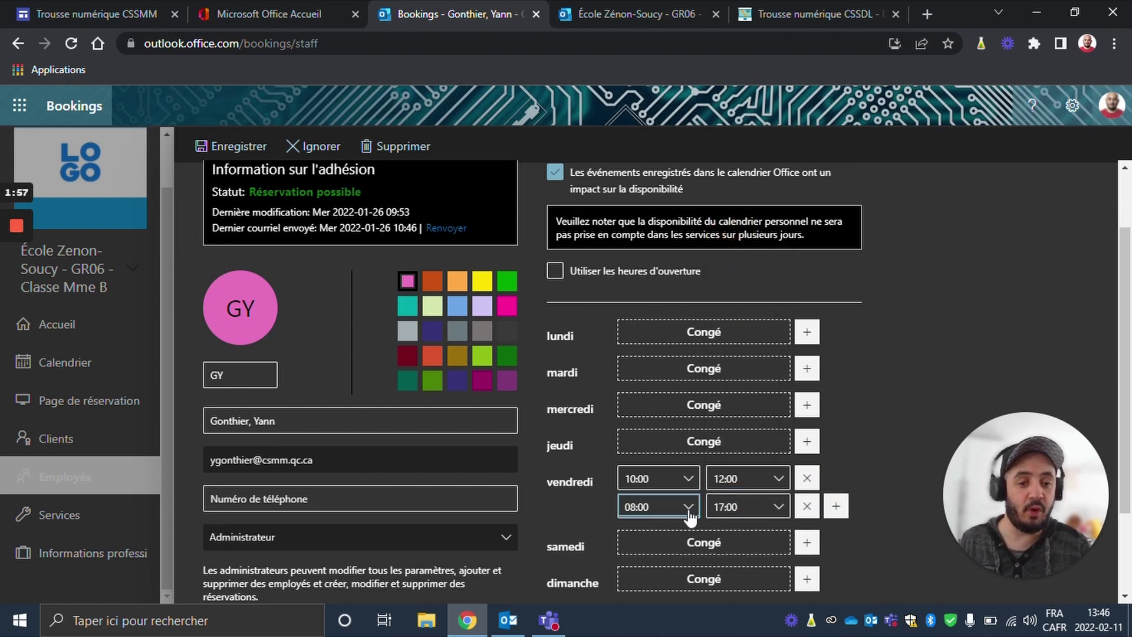
pyautogui.click(665, 502)
pyautogui.moveTo(693, 343); pyautogui.dragTo(695, 433)
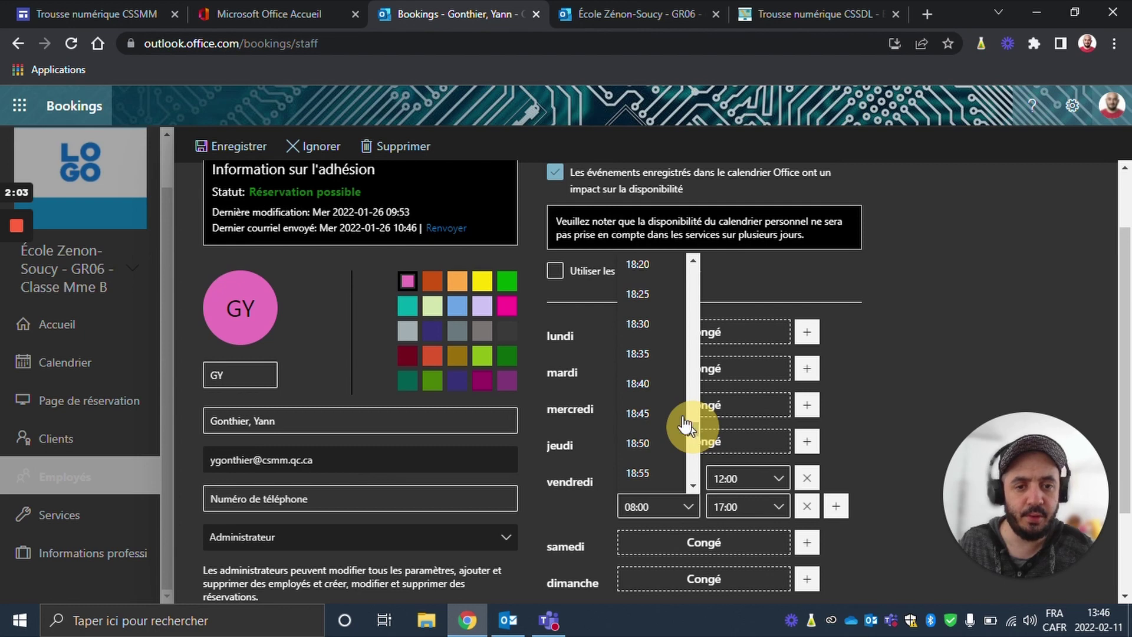
pyautogui.scroll(4, 648, 354)
pyautogui.scroll(4, 644, 319)
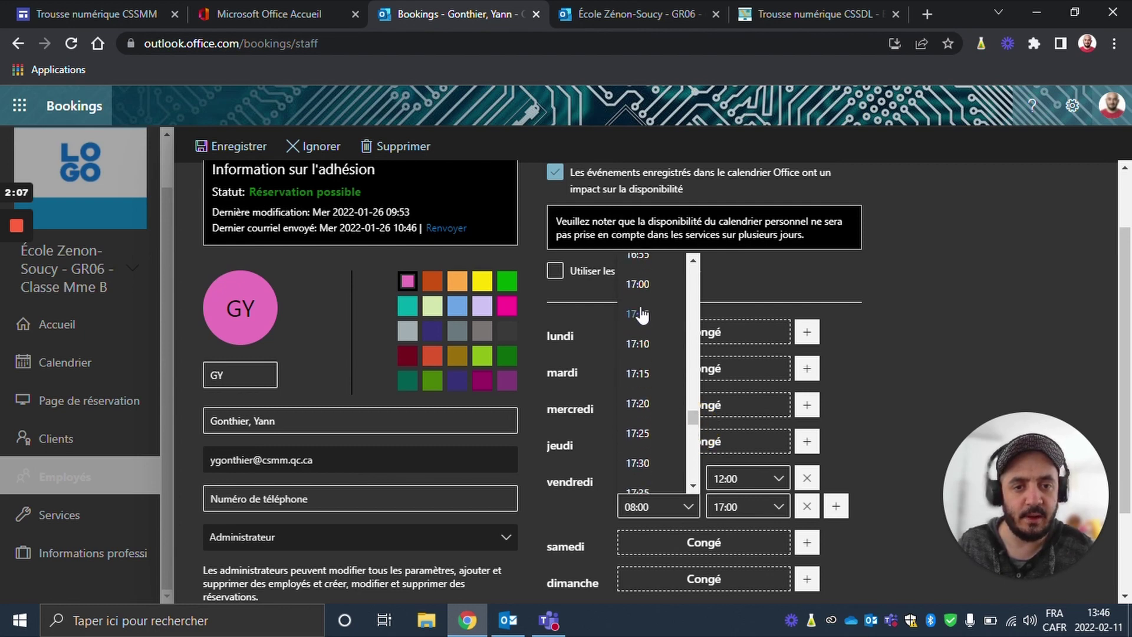
pyautogui.click(638, 285)
pyautogui.click(780, 506)
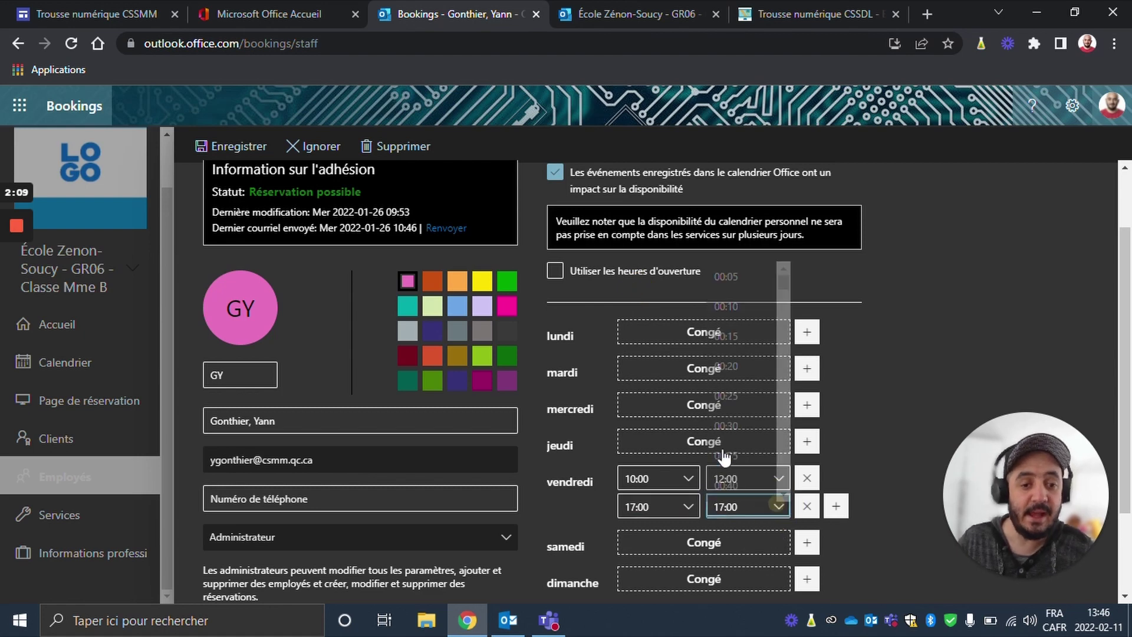
pyautogui.scroll(-13, 735, 437)
pyautogui.scroll(-4, 742, 444)
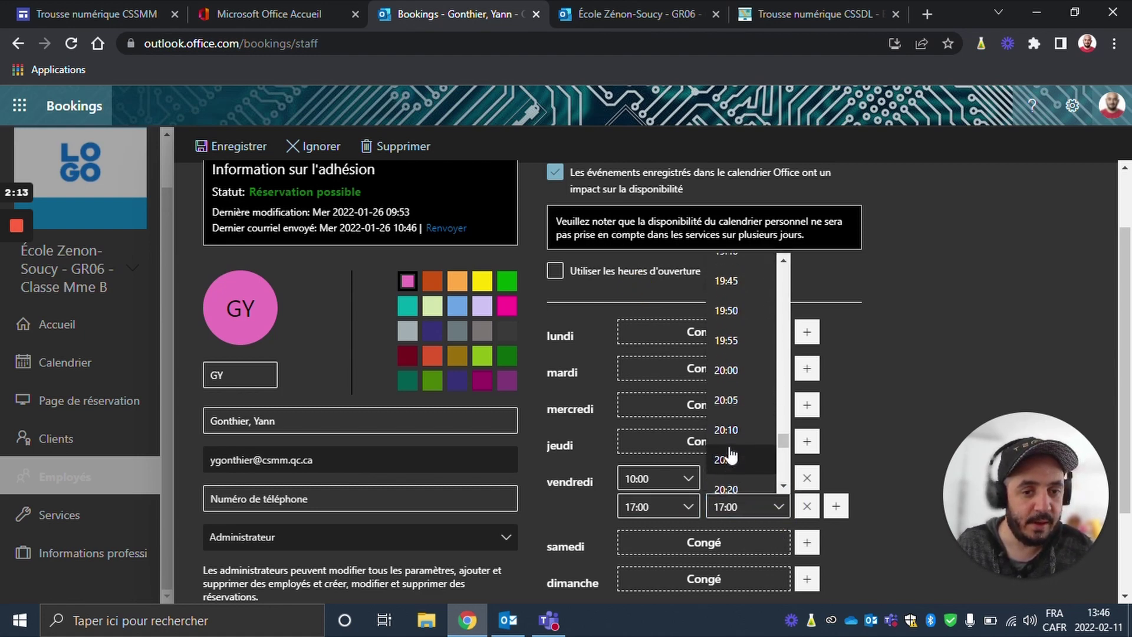
pyautogui.click(724, 370)
pyautogui.click(873, 448)
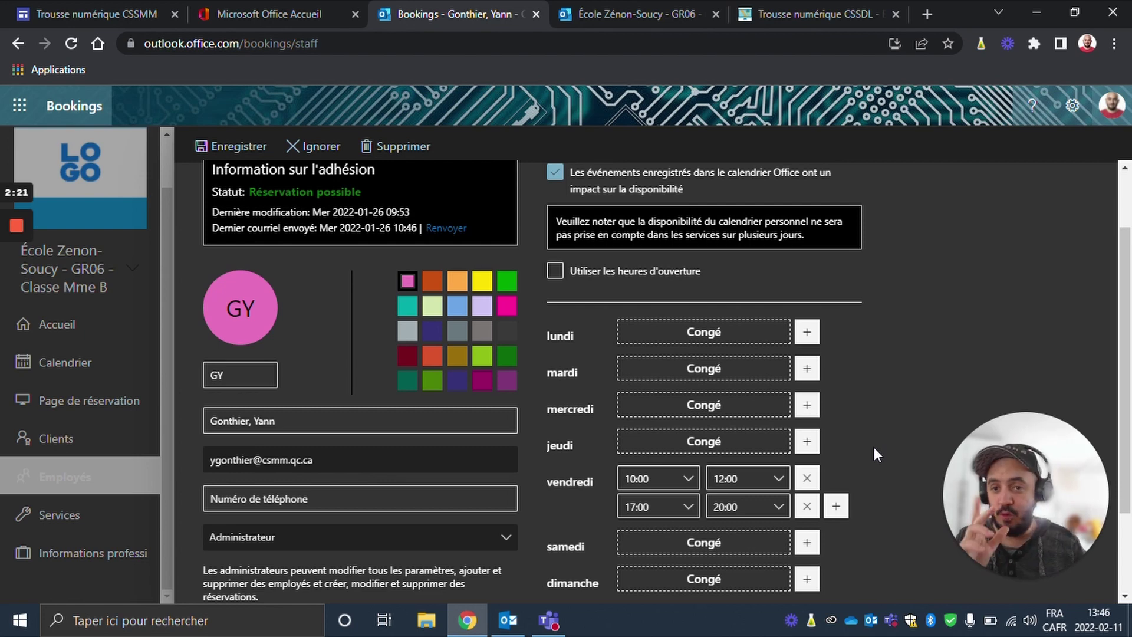
pyautogui.click(224, 156)
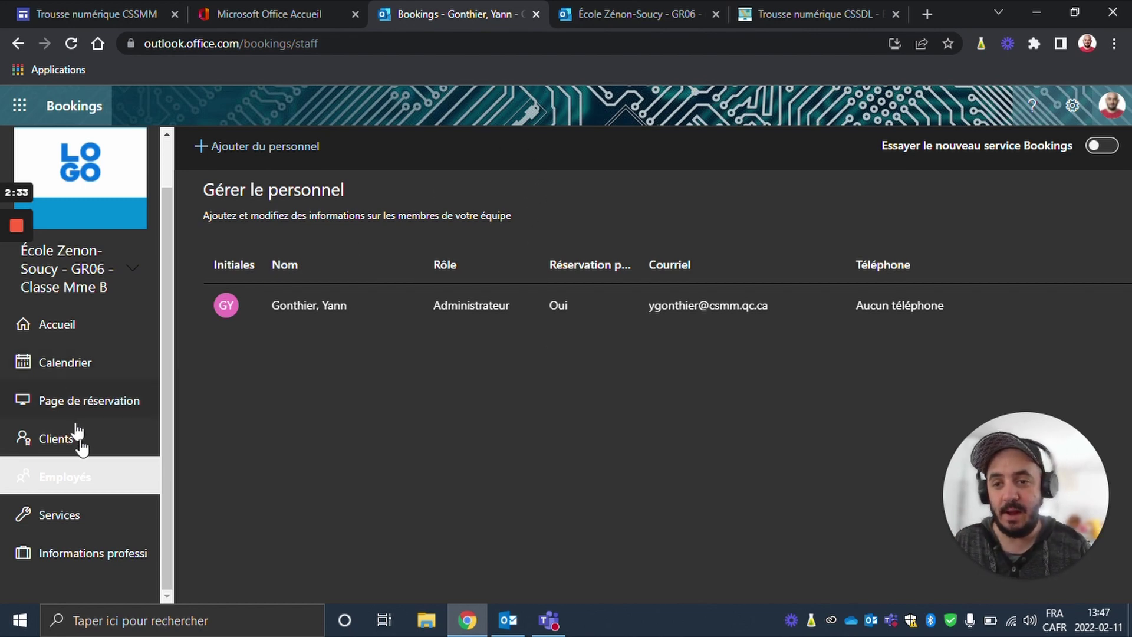
# Step: Copy the published booking page's link and open it in a new browser tab to check the times offered on 18 February
pyautogui.click(117, 407)
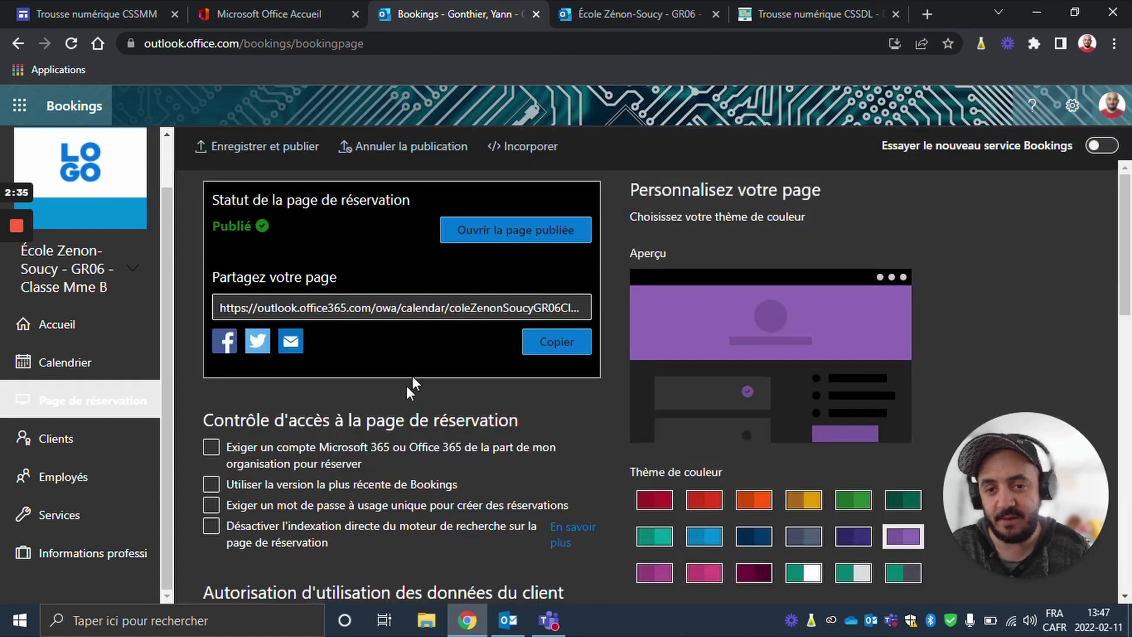
pyautogui.click(557, 342)
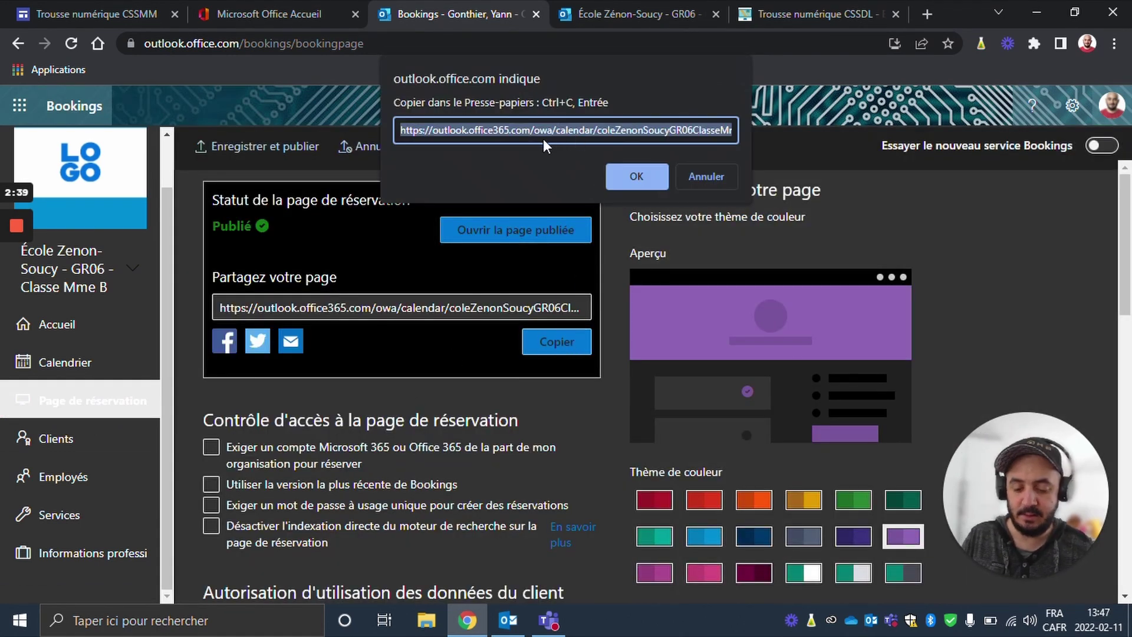
pyautogui.click(928, 15)
pyautogui.click(400, 43)
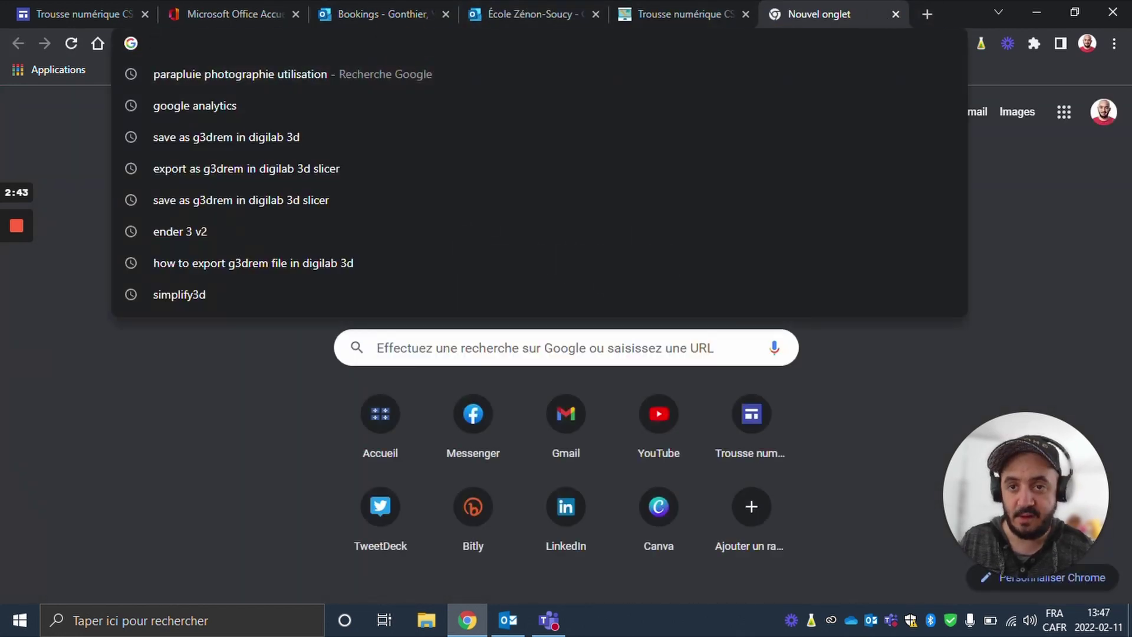
pyautogui.hotkey('ctrl', 'v')
pyautogui.press('Return')
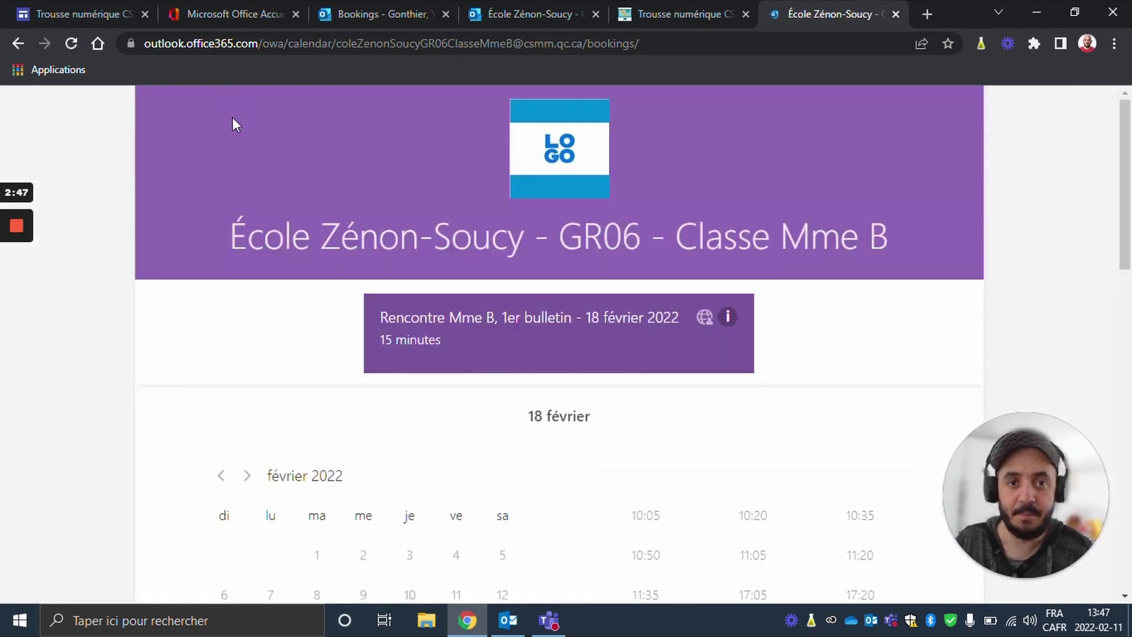
pyautogui.scroll(-1, 642, 285)
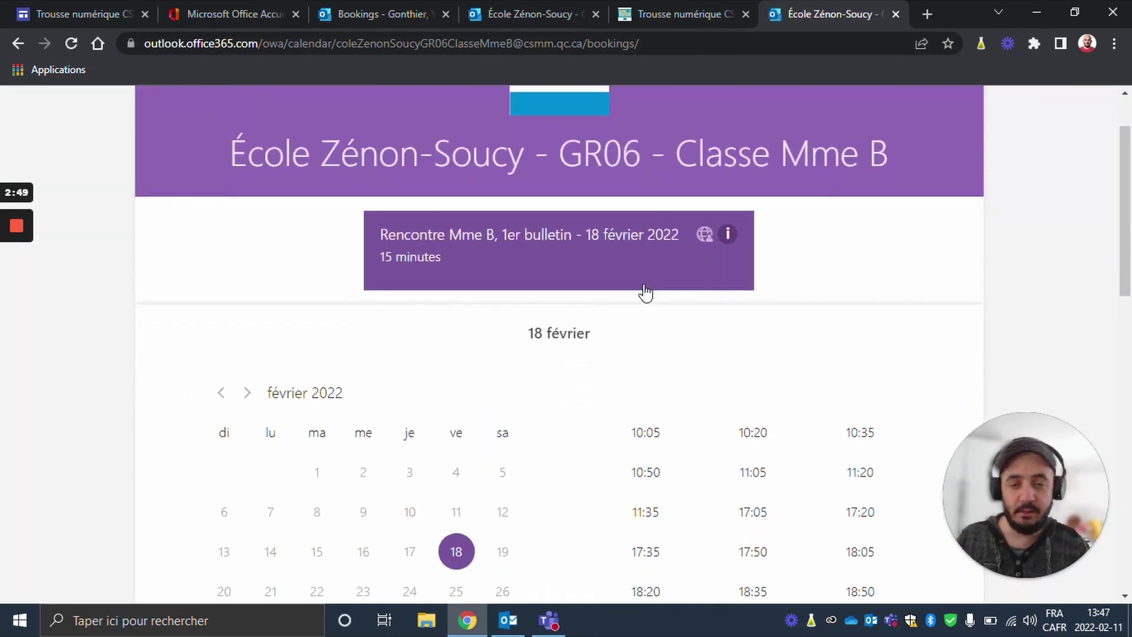
pyautogui.scroll(1, 643, 284)
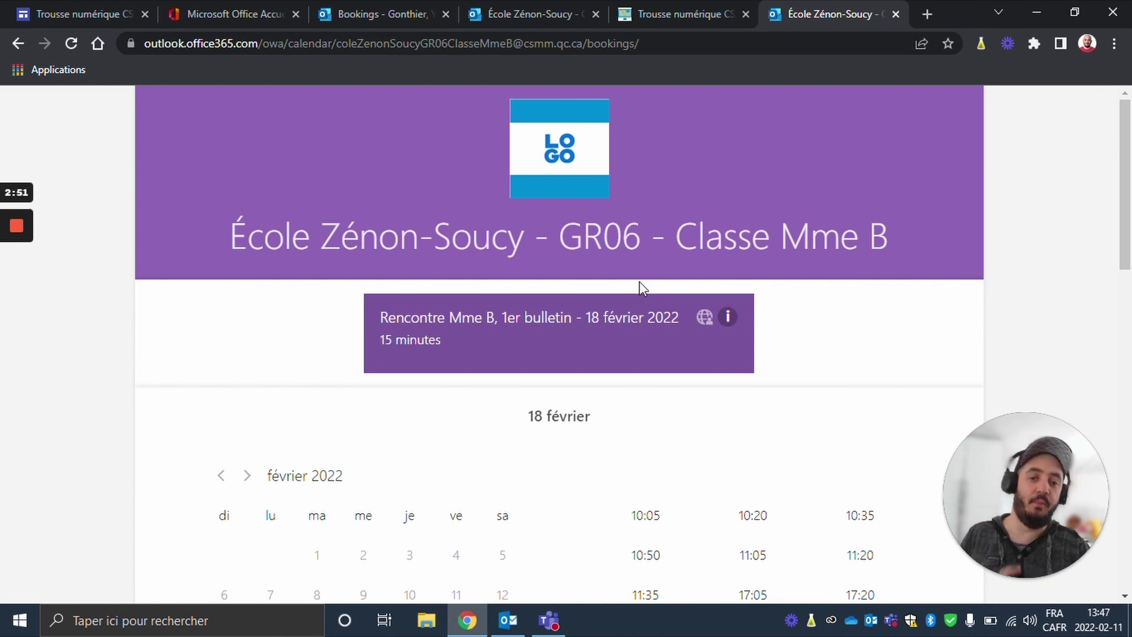
pyautogui.scroll(-1, 639, 281)
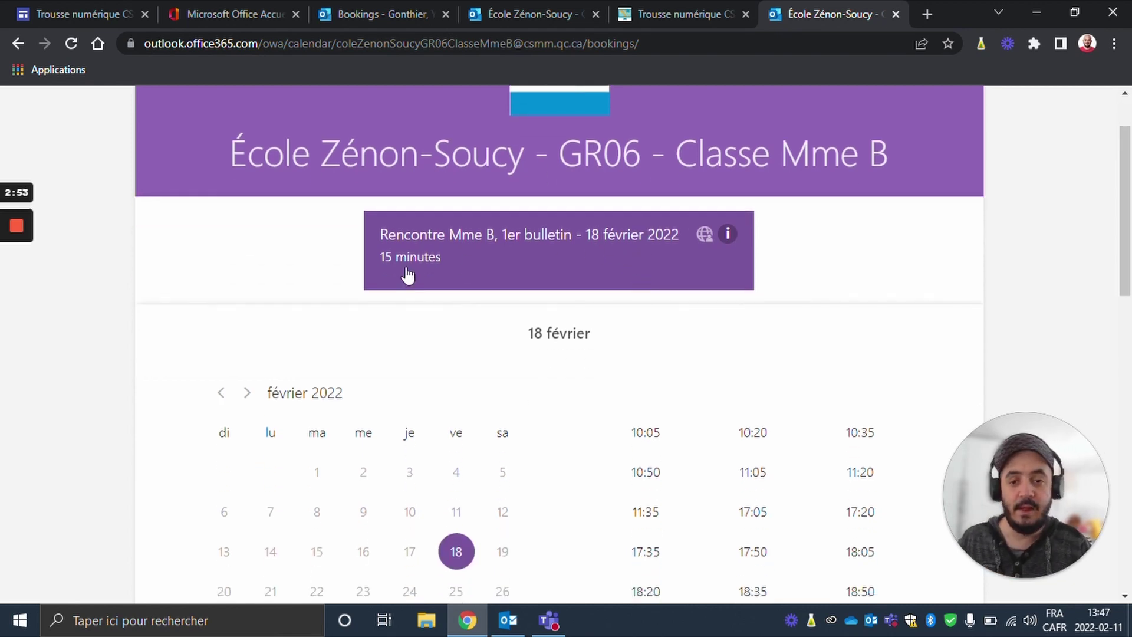
pyautogui.scroll(-1, 402, 395)
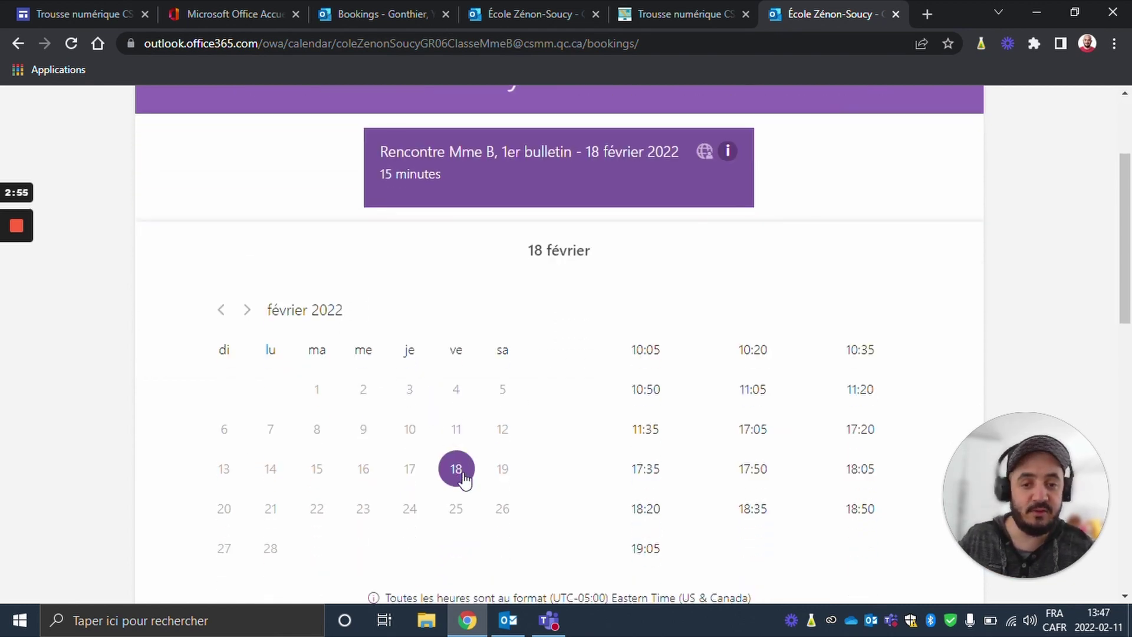